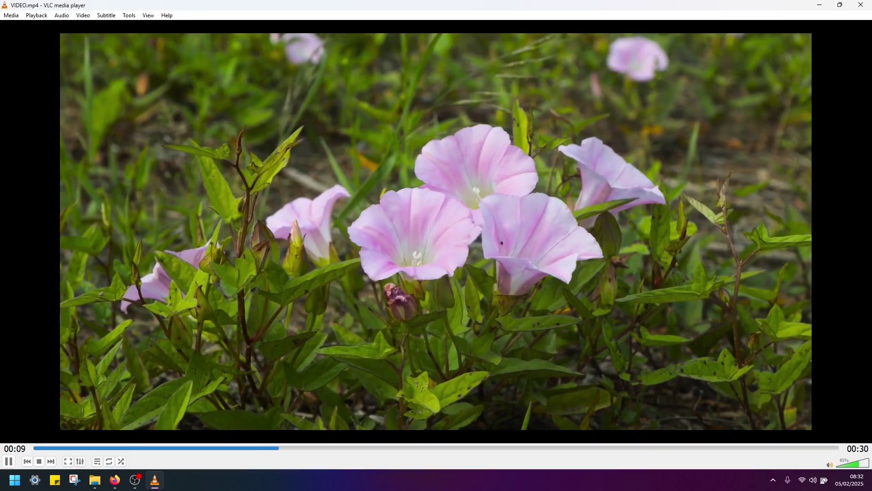
Pause the flower video at exactly 0:10 with Space.
key("space")
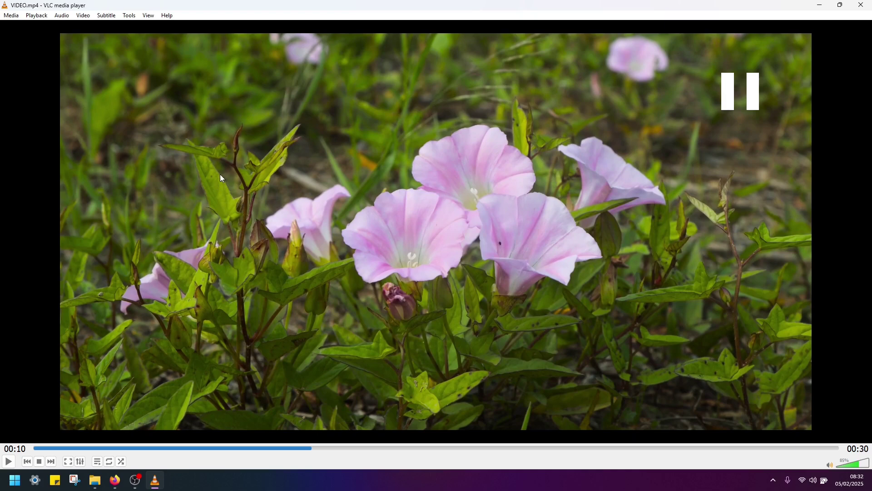
left_click(128, 16)
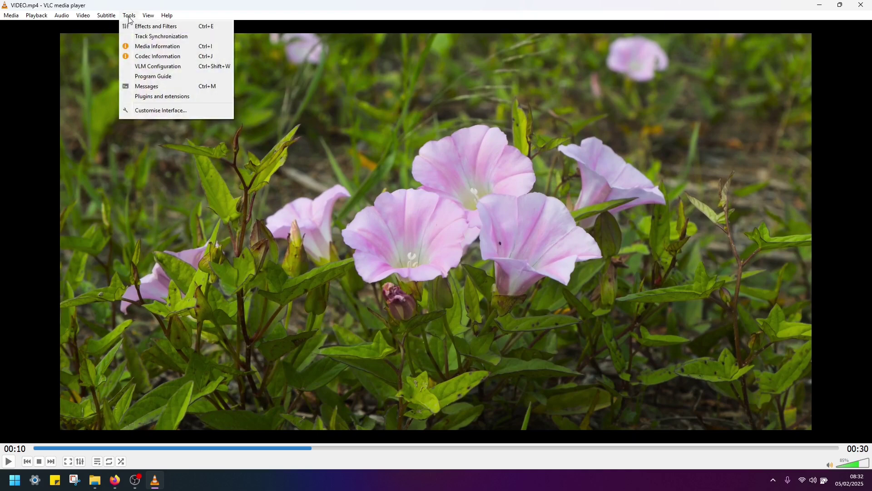
Crop the preview 400 px top and bottom and 800 px left and right with synchronised Video Effects Crop.
left_click(185, 27)
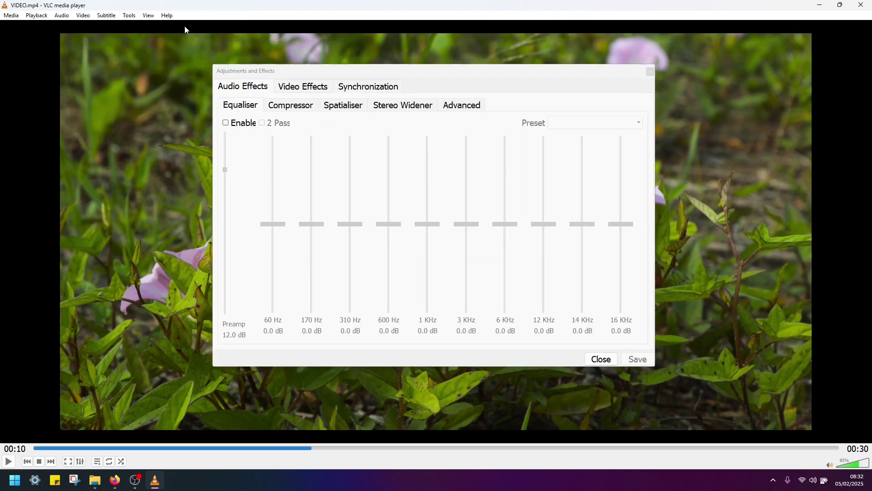
left_click(324, 90)
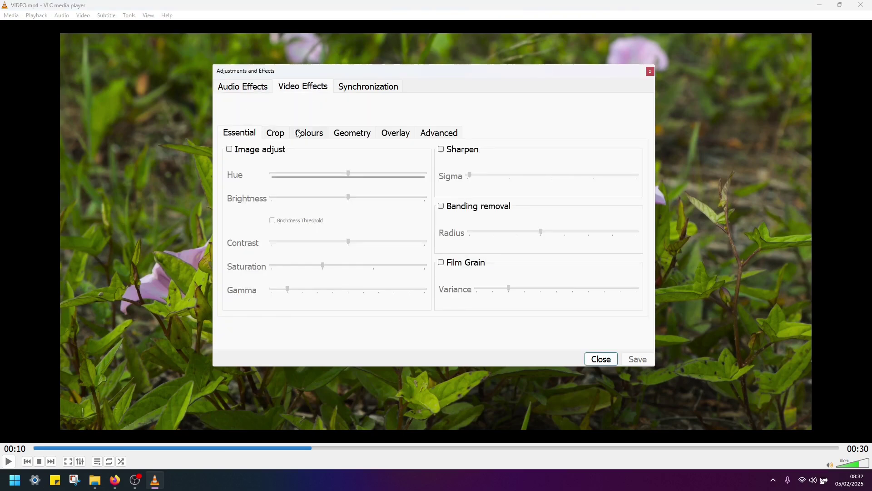
left_click(281, 135)
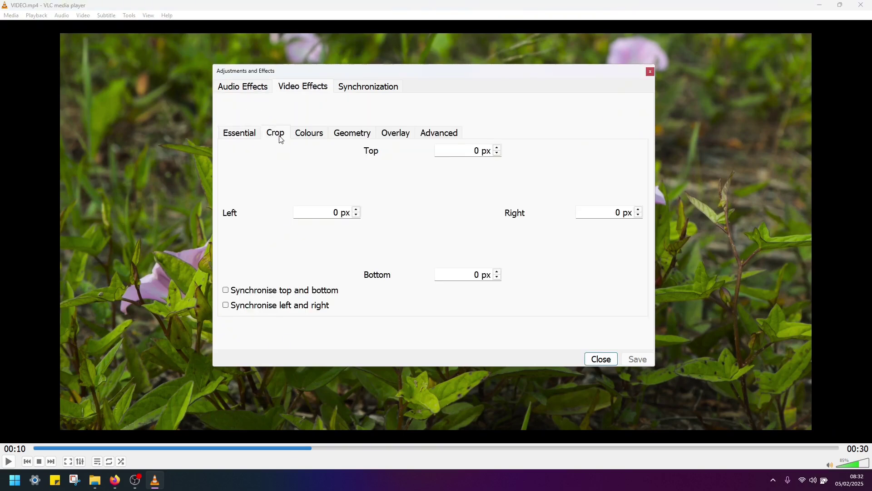
left_click_drag(364, 74, 359, 47)
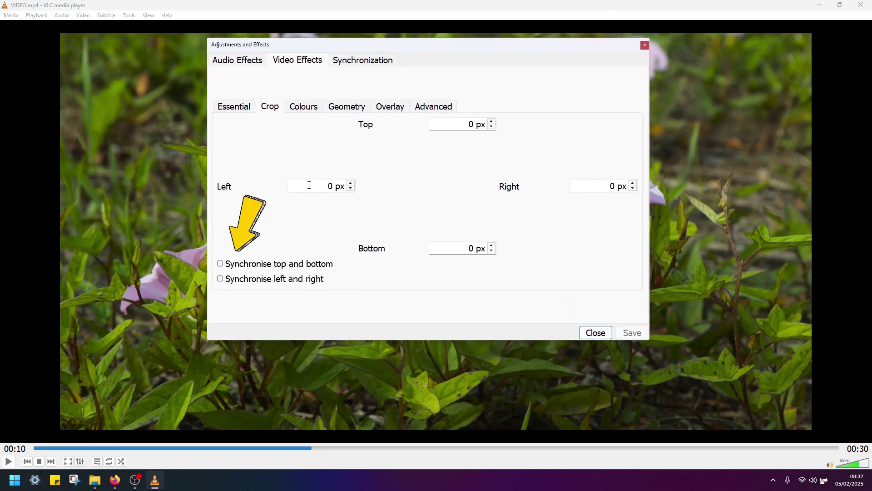
left_click(221, 263)
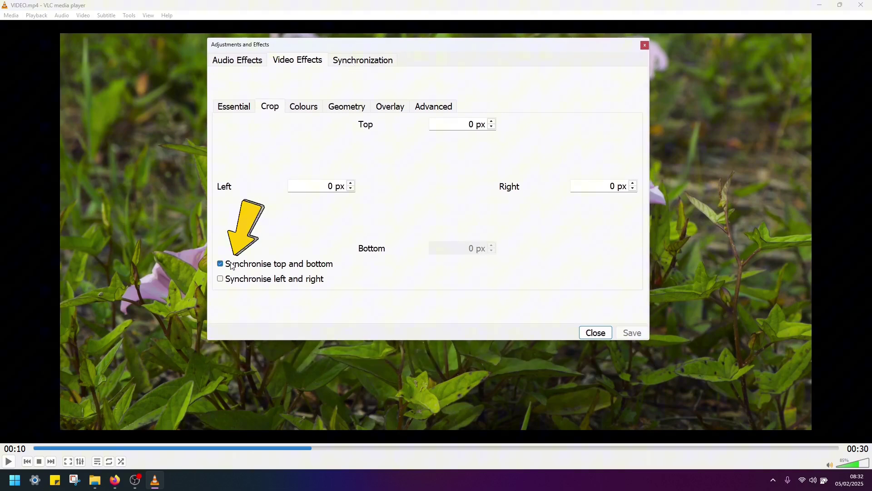
left_click(236, 280)
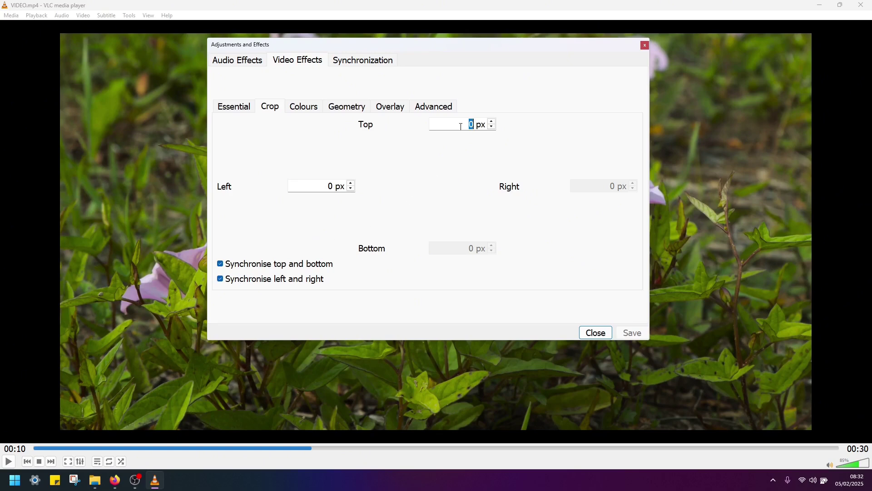
type("400")
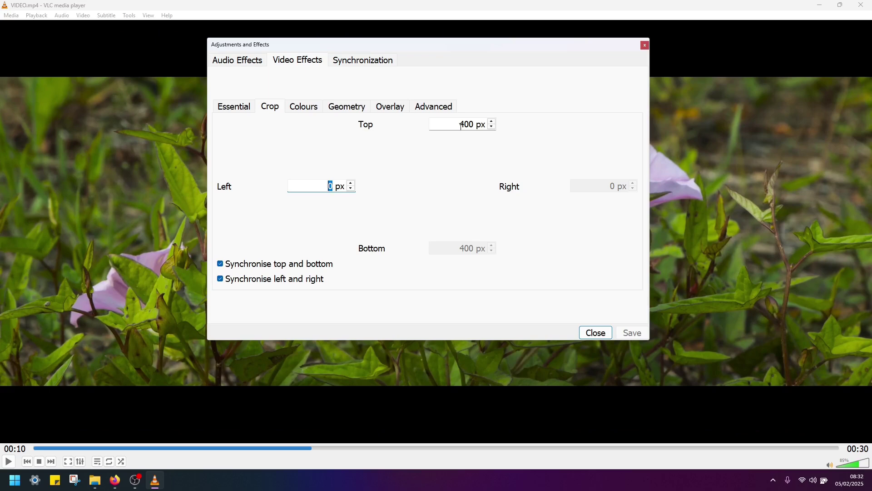
type("800")
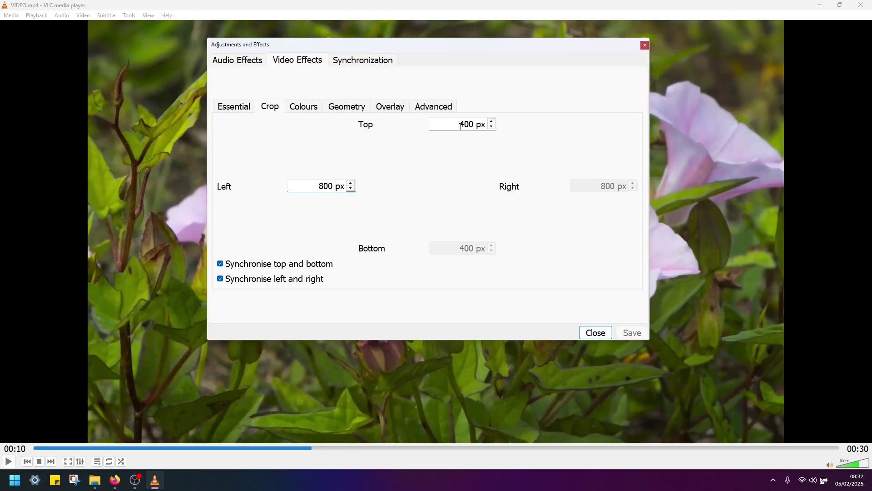
key("Tab")
left_click(603, 334)
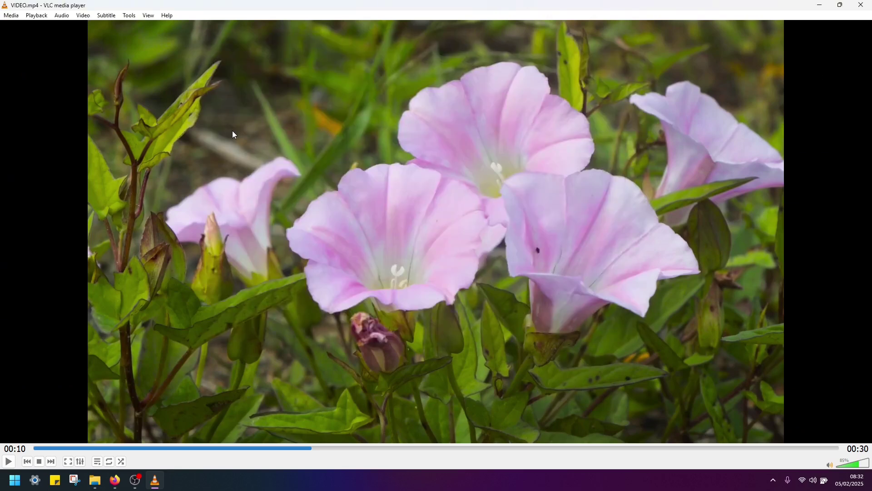
Show all Preferences settings and expand Video > Filters to reach Croppadd.
left_click(129, 15)
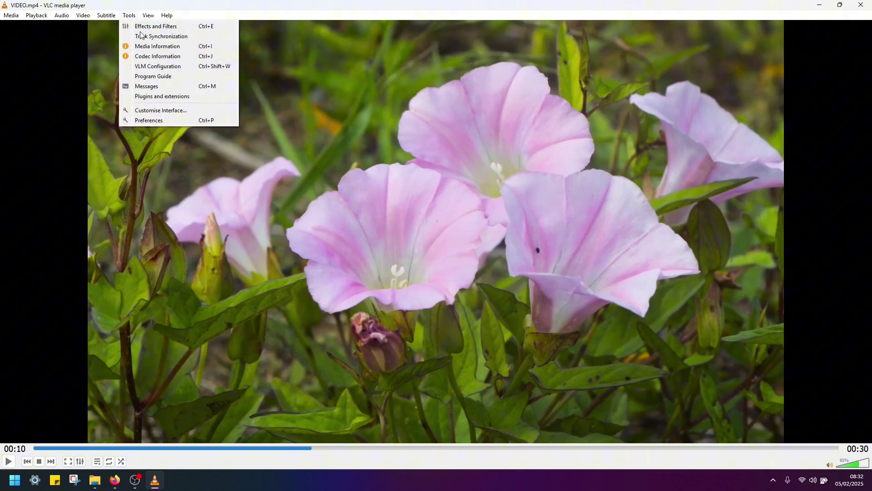
left_click(170, 119)
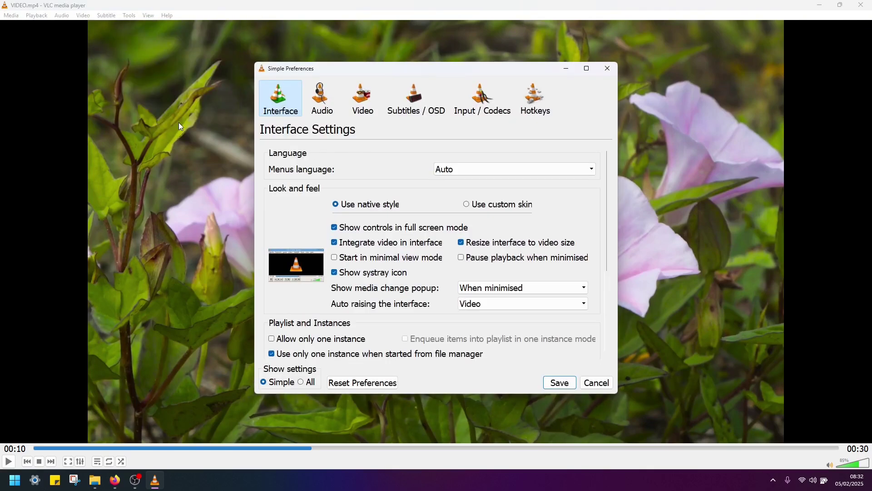
left_click_drag(399, 75, 368, 46)
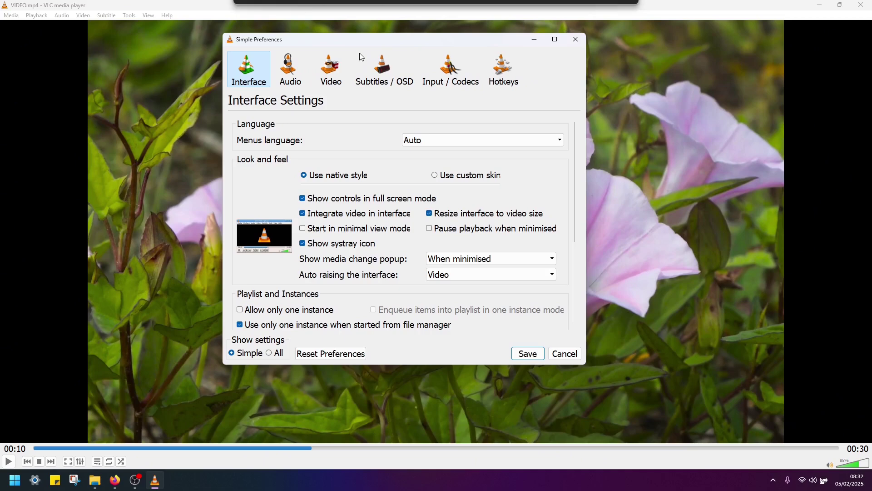
left_click(280, 353)
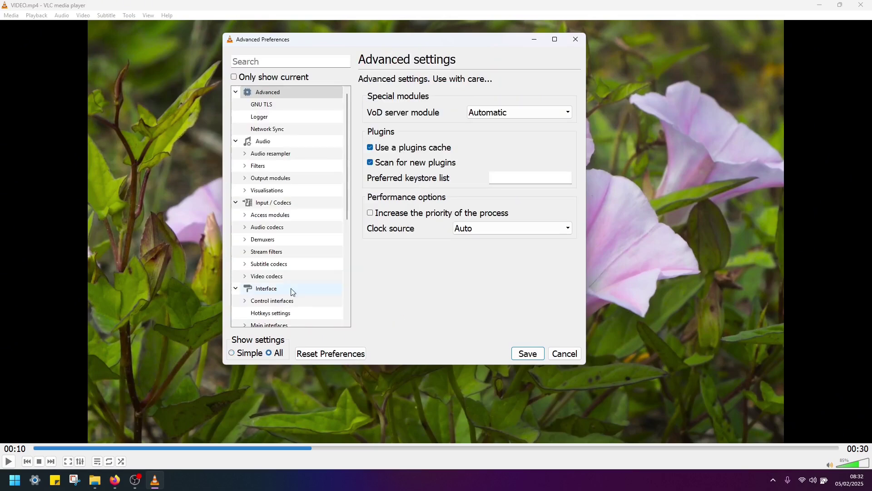
scroll(295, 197, "down", 5)
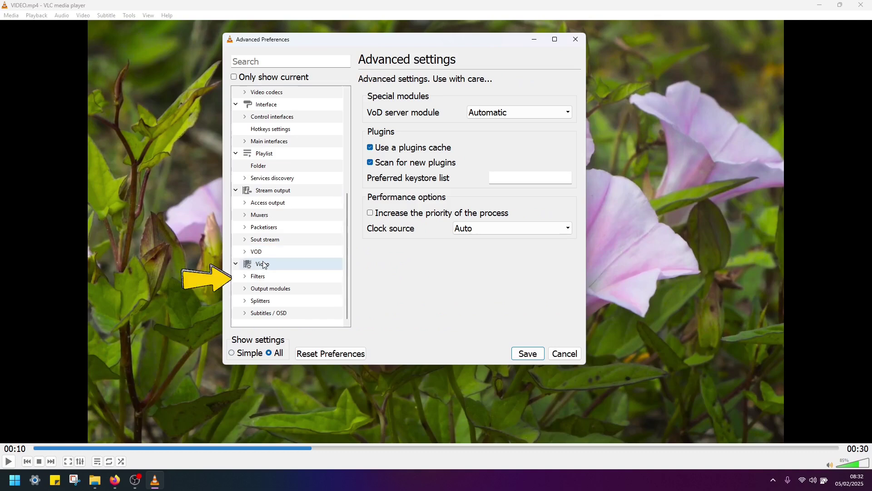
left_click(245, 276)
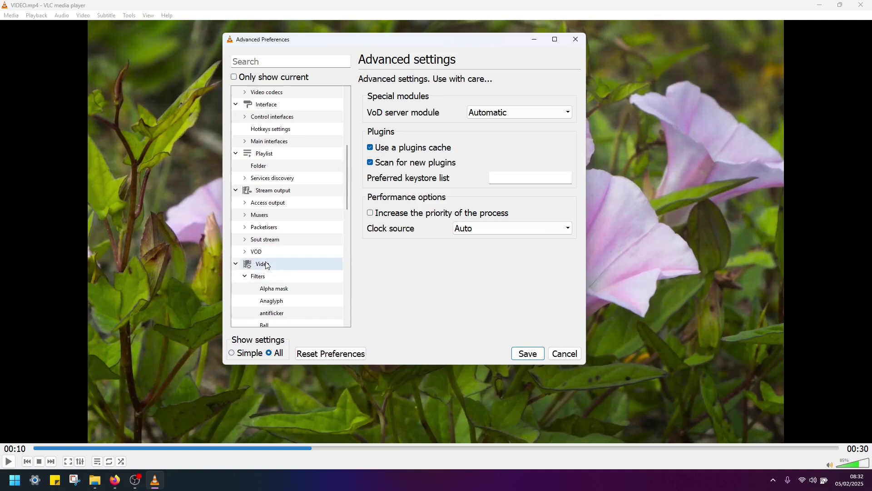
scroll(266, 258, "down", 3)
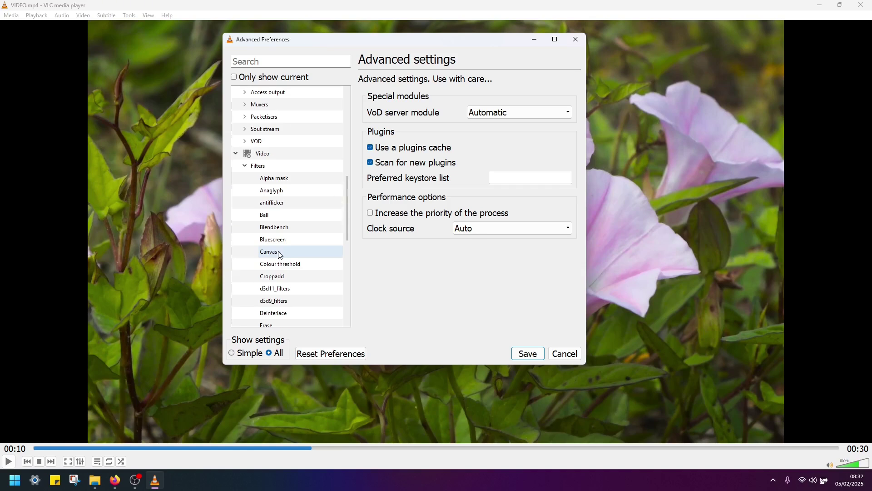
Enter Croppadd values: 400 px top and bottom, 800 px left and right.
left_click(292, 277)
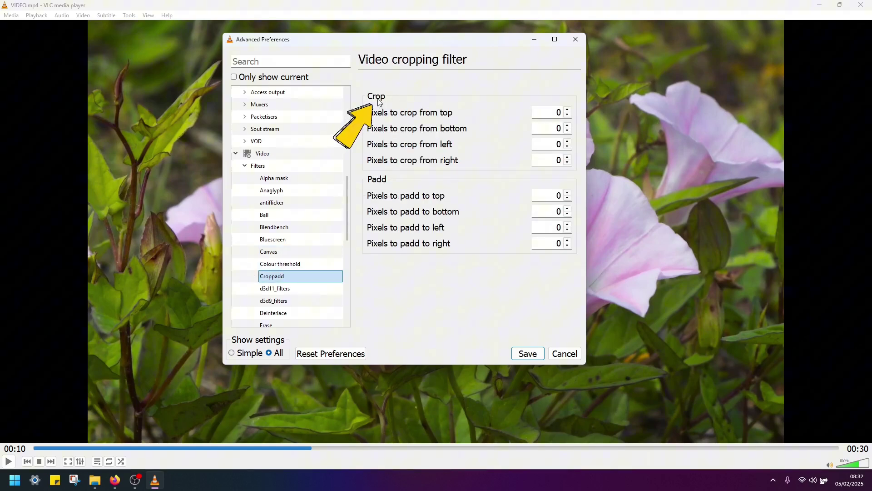
left_click(549, 114)
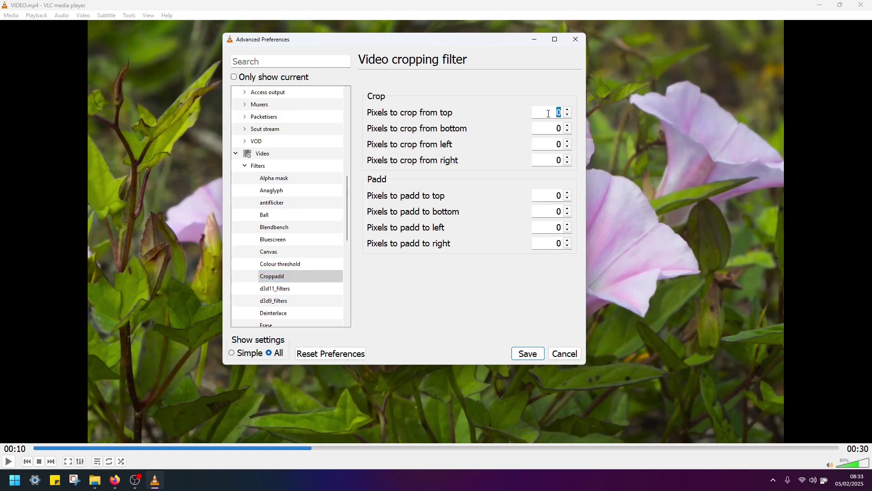
type("400")
key("Tab")
type("400")
type("800")
key("Tab")
type("8")
type("00")
Tick Video cropping filter among the video filter modules and save the preferences.
left_click(281, 167)
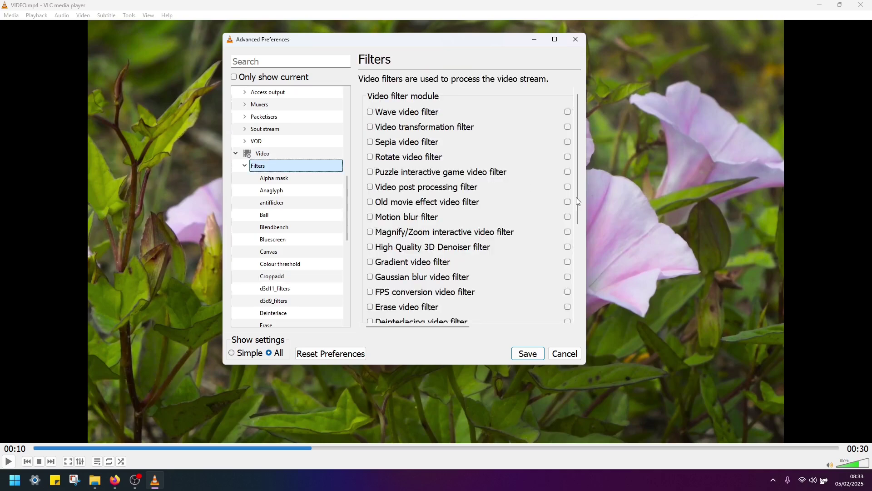
left_click_drag(585, 199, 772, 199)
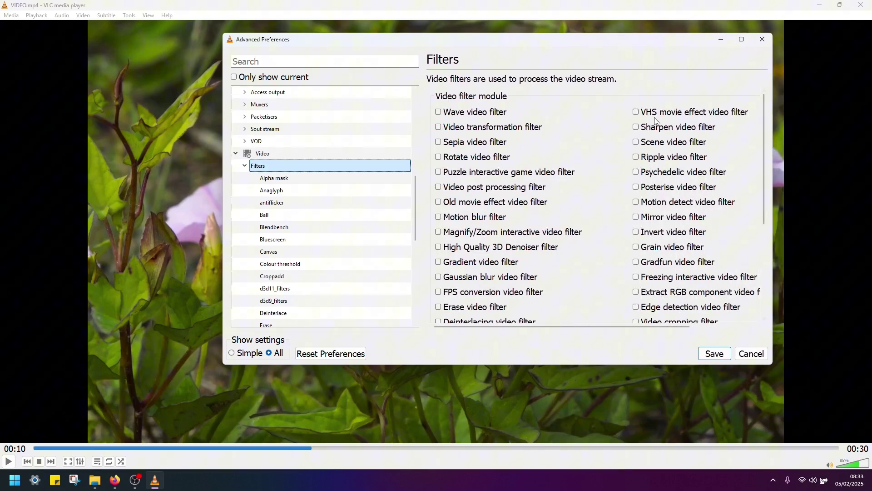
left_click_drag(594, 39, 446, 34)
scroll(564, 220, "down", 4)
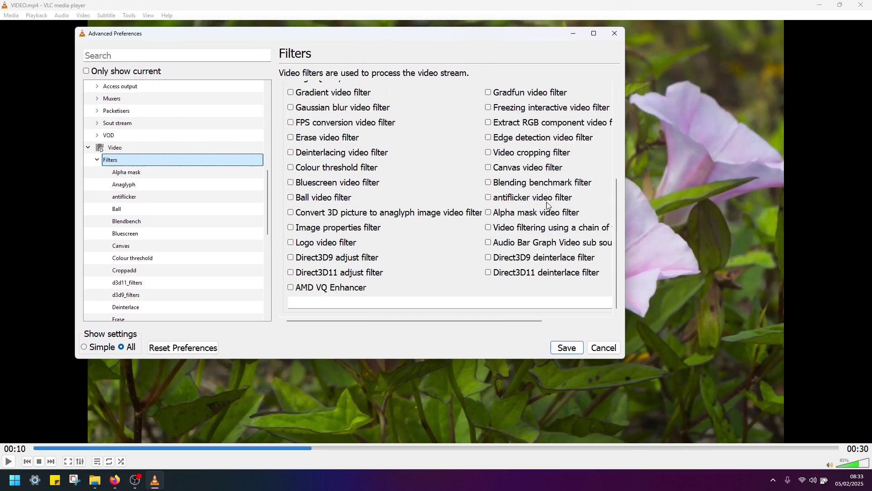
left_click(535, 154)
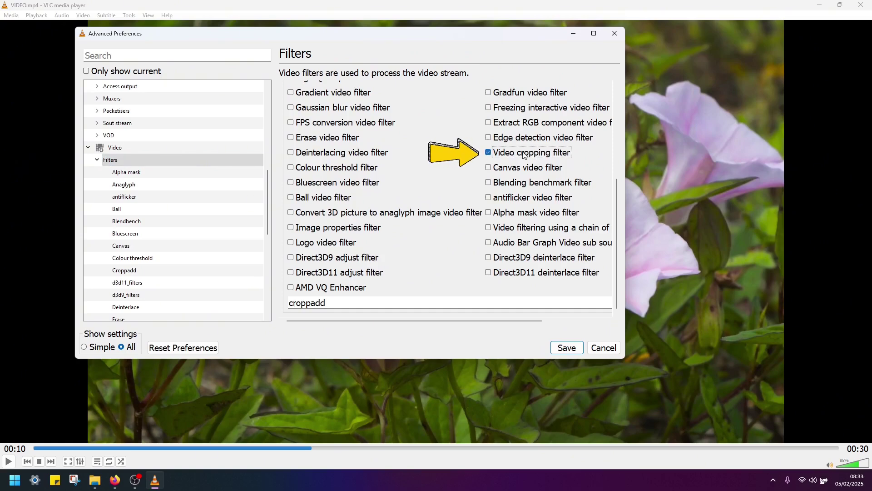
left_click(579, 345)
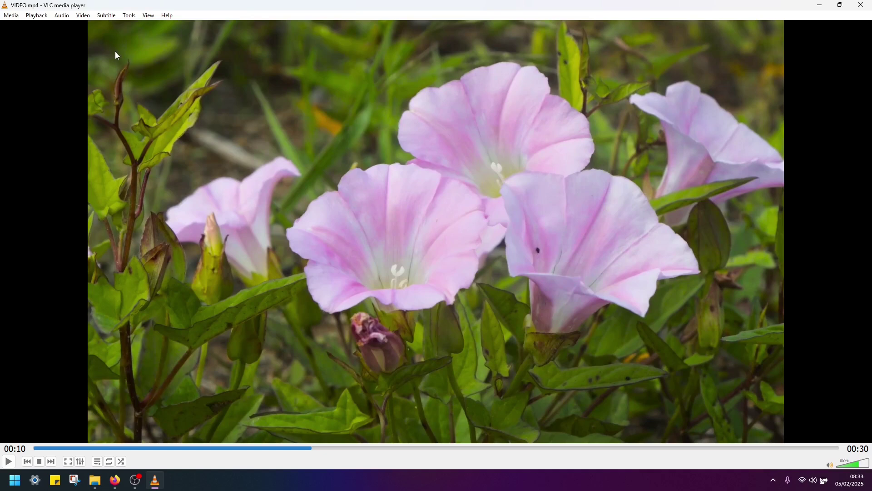
Add VIDEO.mp4 from Downloads in the Convert / Save media dialog.
left_click(11, 15)
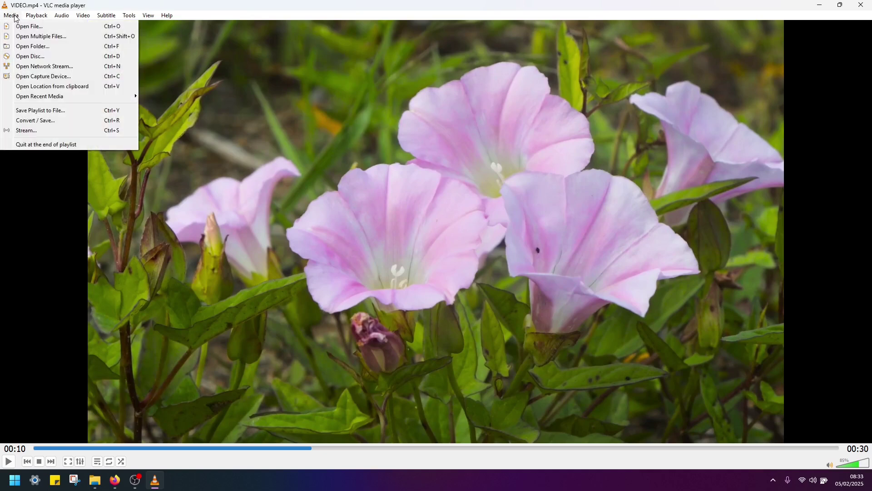
left_click(70, 120)
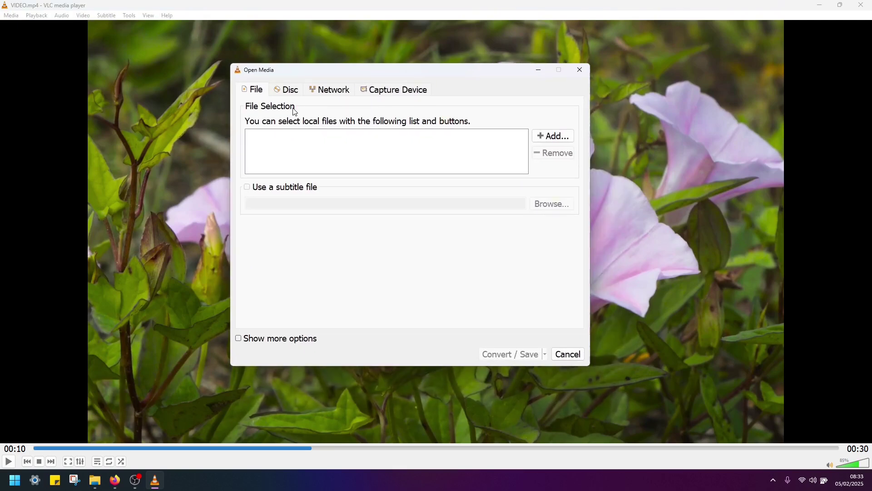
left_click(565, 142)
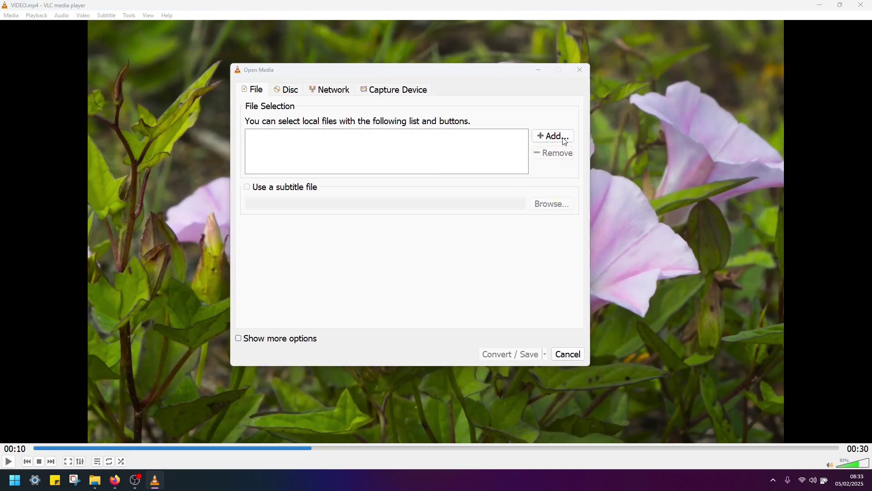
left_click(334, 177)
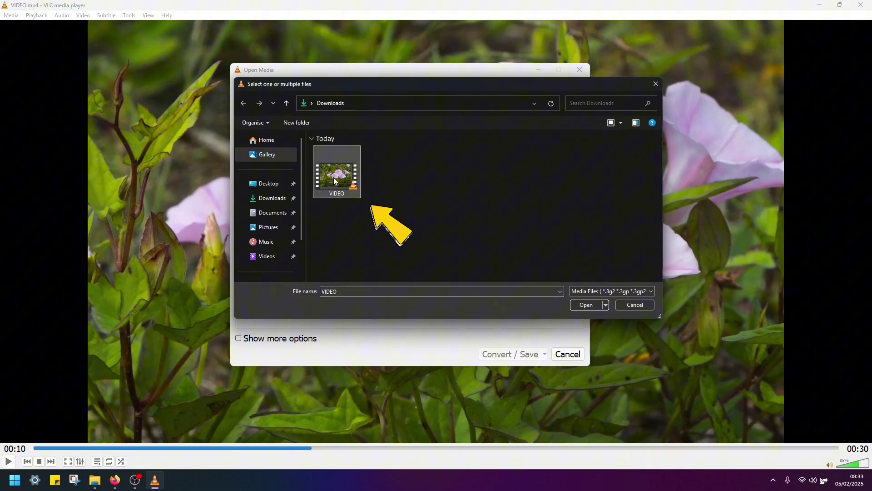
left_click(583, 304)
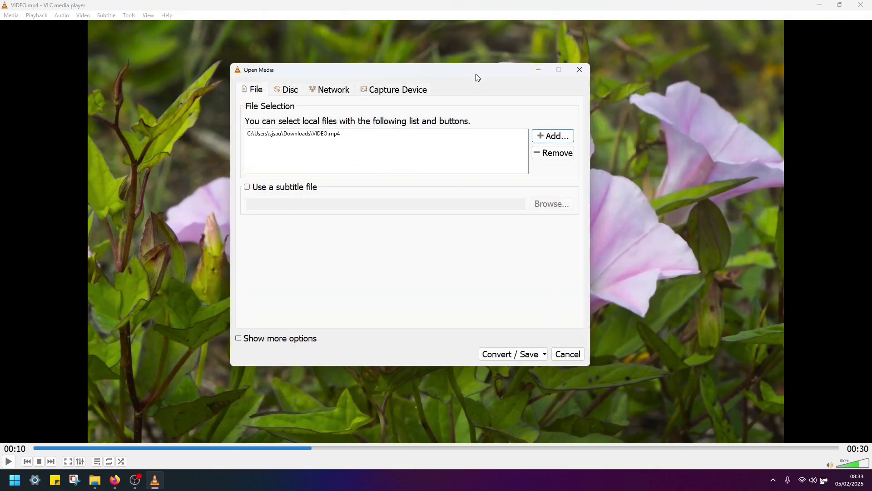
Reposition and resize the Open Media dialog to reveal the Convert / Save dropdown options.
left_click_drag(476, 77, 428, 46)
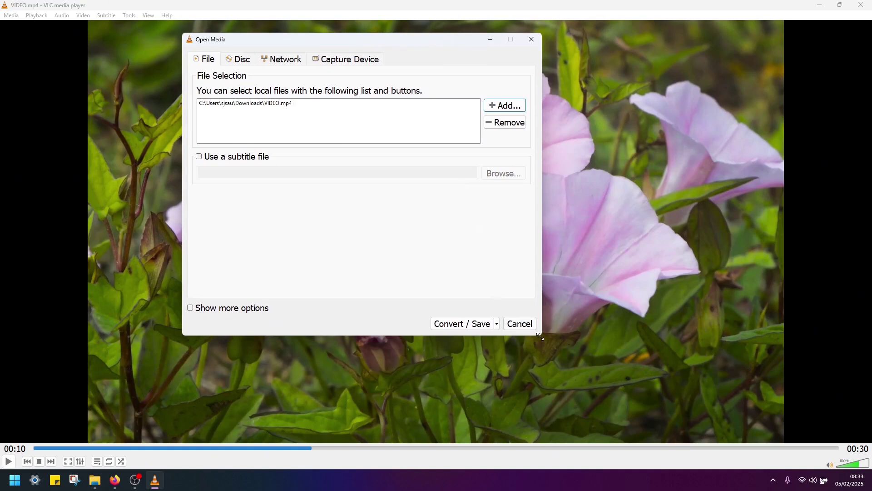
left_click_drag(539, 337, 588, 407)
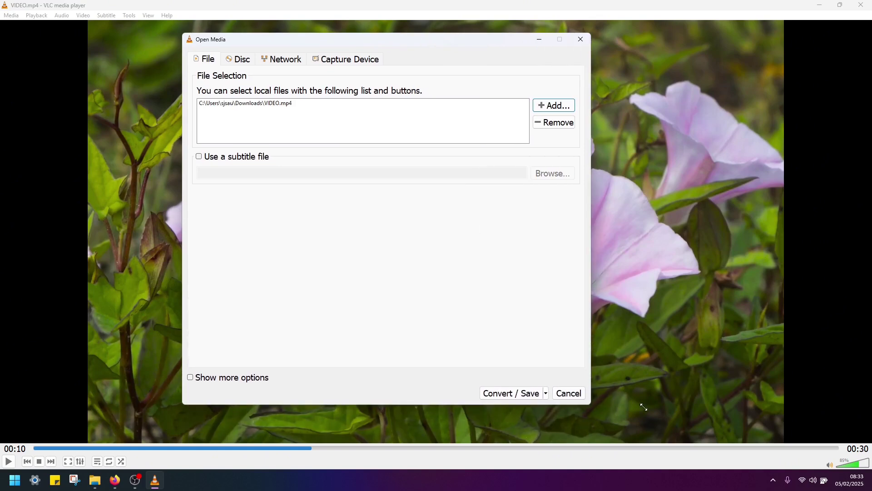
left_click(546, 398)
left_click(501, 44)
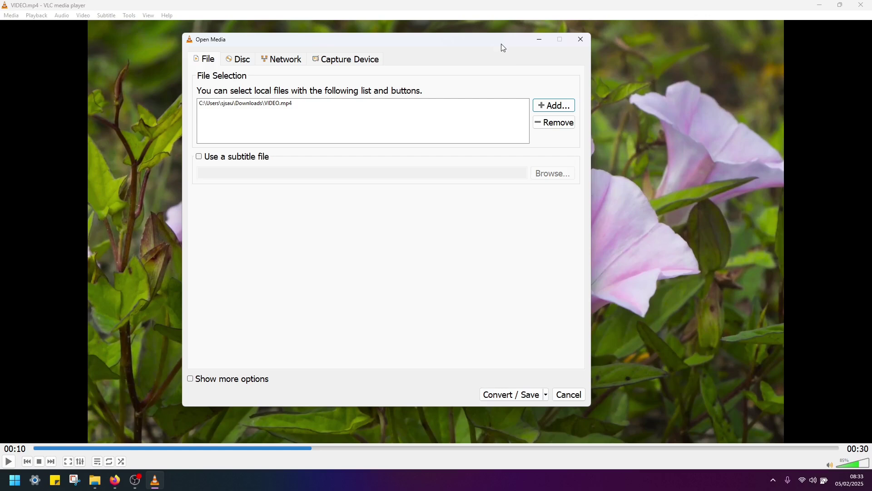
left_click_drag(587, 407, 588, 321)
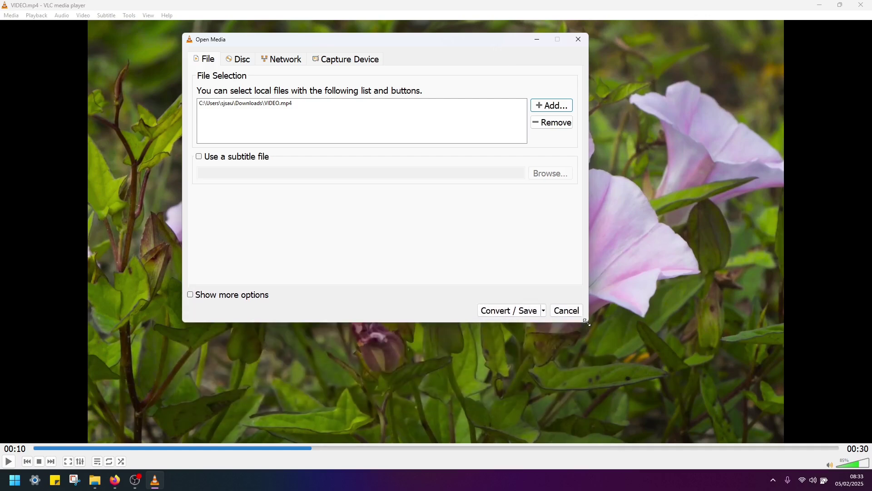
left_click(543, 309)
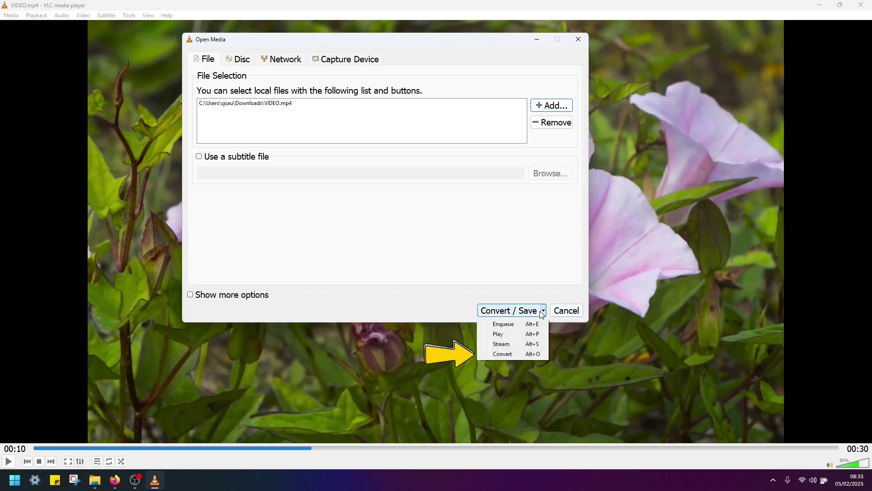
Choose Convert and select the Video - H.264 + MP3 (MP4) profile.
left_click(512, 353)
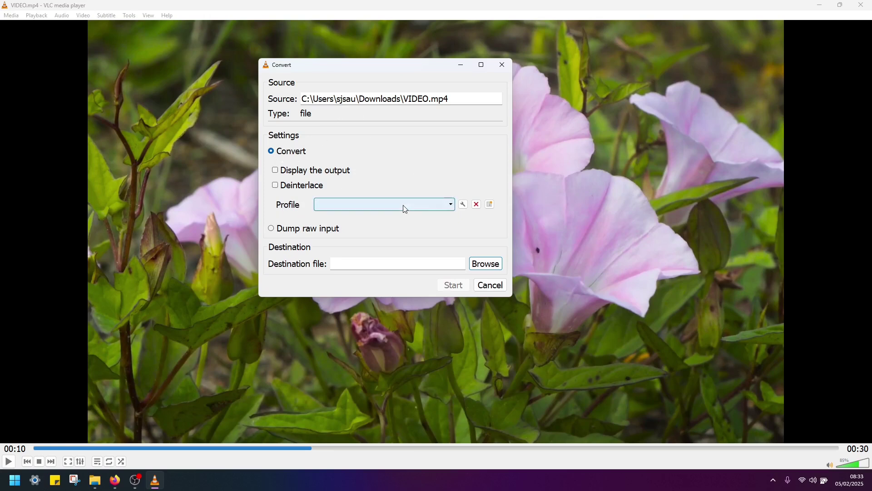
left_click(451, 208)
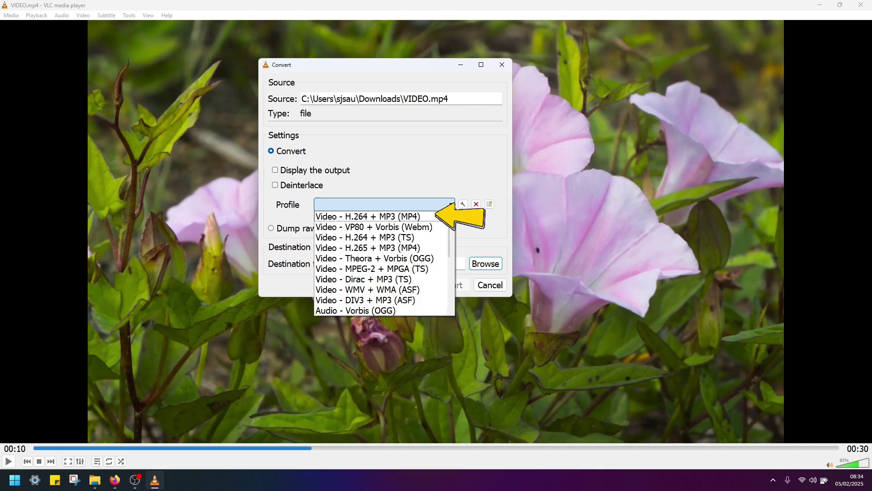
left_click(427, 217)
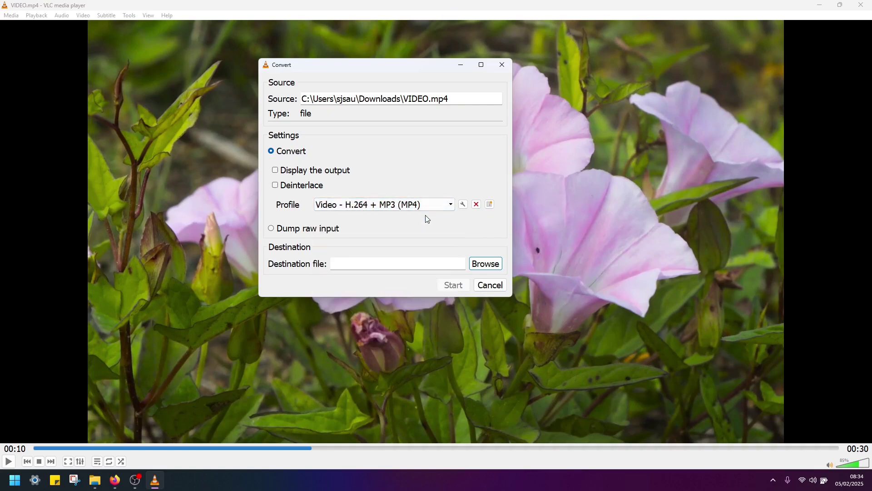
Tick Video cropping filter under the profile's Video codec Filters and save the profile.
left_click(464, 208)
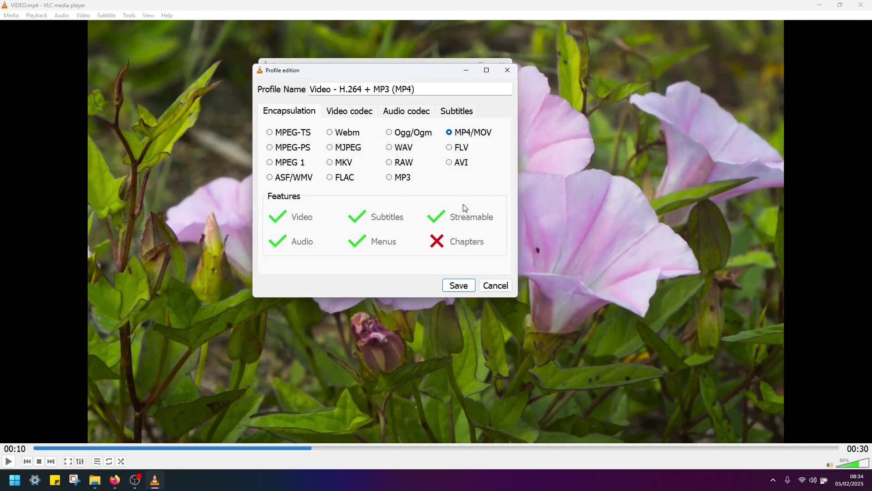
left_click(361, 114)
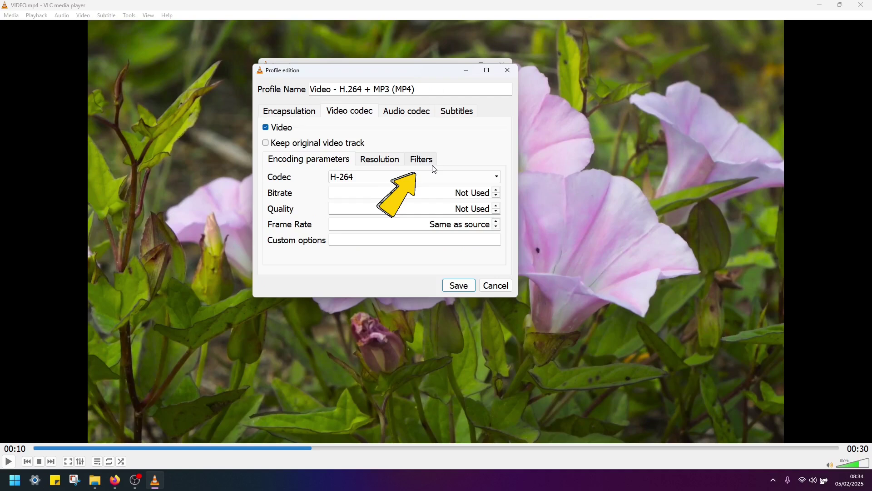
left_click(430, 164)
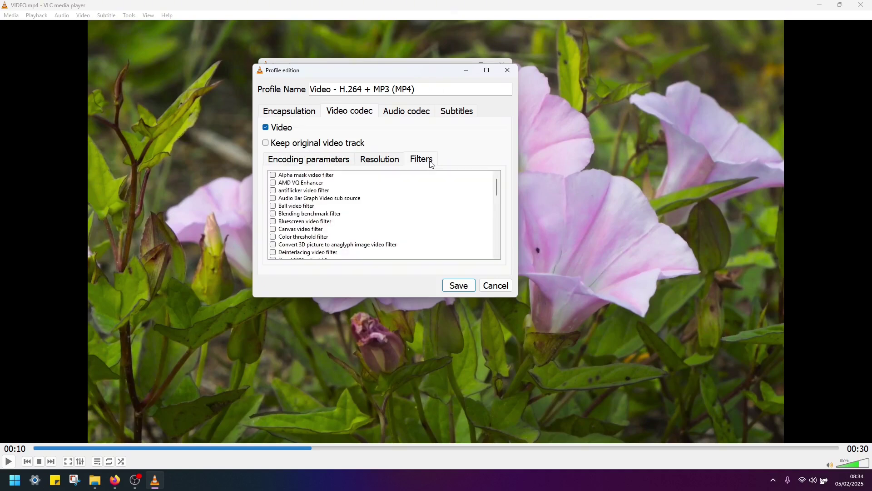
scroll(356, 218, "down", 5)
scroll(353, 216, "down", 5)
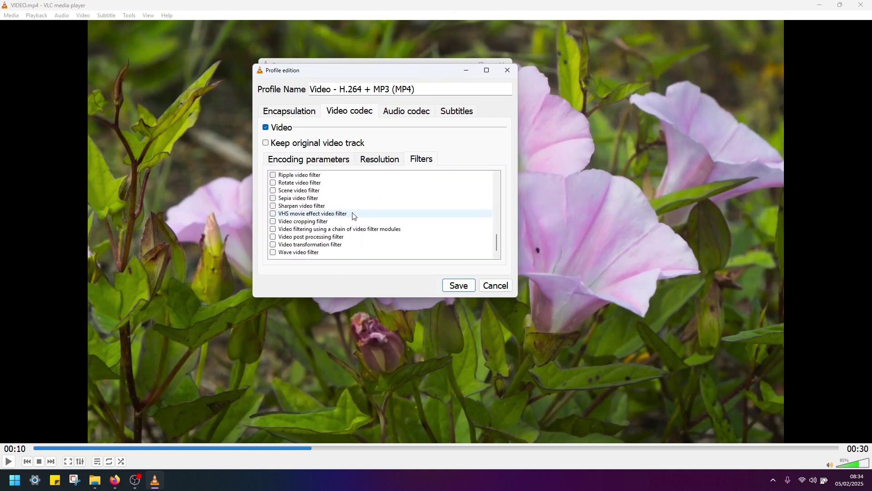
left_click(273, 221)
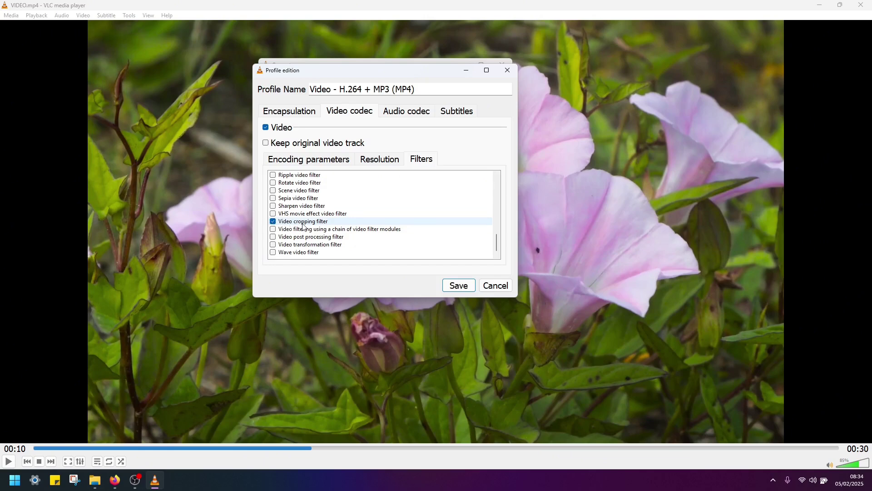
left_click(468, 286)
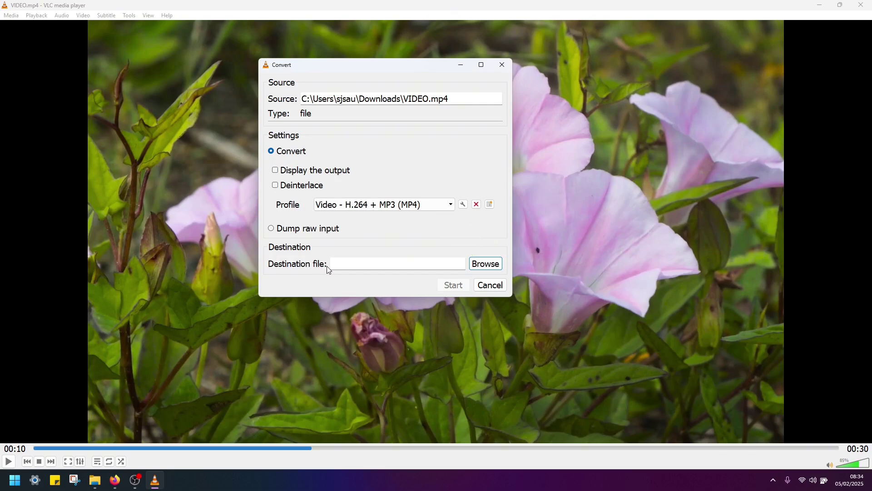
Set the conversion destination to VIDEO_CROPPED.mp4 in Downloads.
left_click(485, 265)
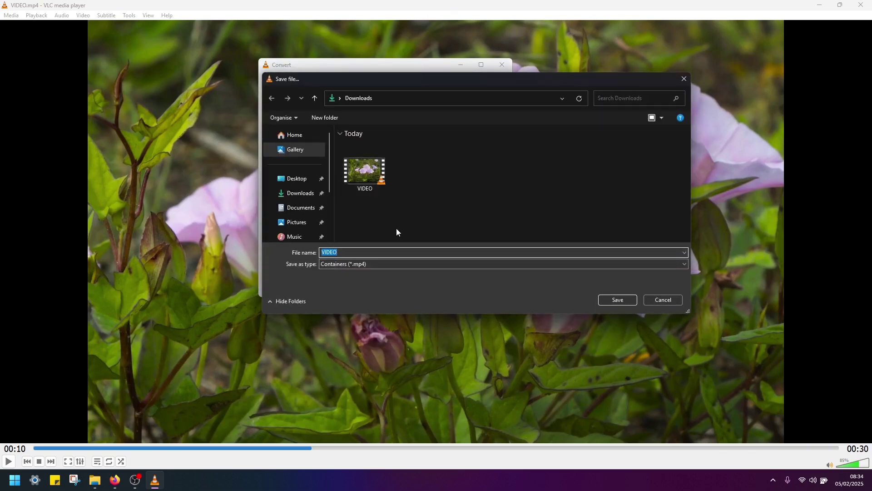
left_click(391, 251)
left_click(625, 300)
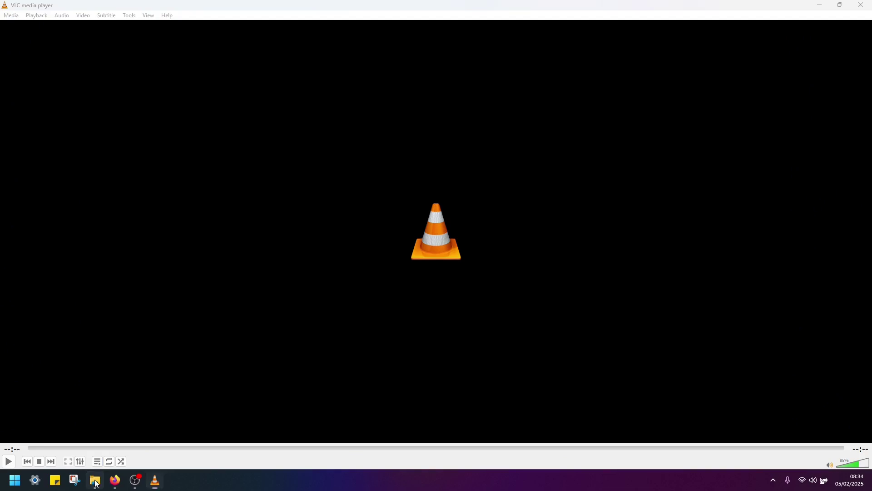
Open the Downloads folder in File Explorer and refresh its view.
left_click(94, 480)
right_click(539, 224)
left_click(565, 260)
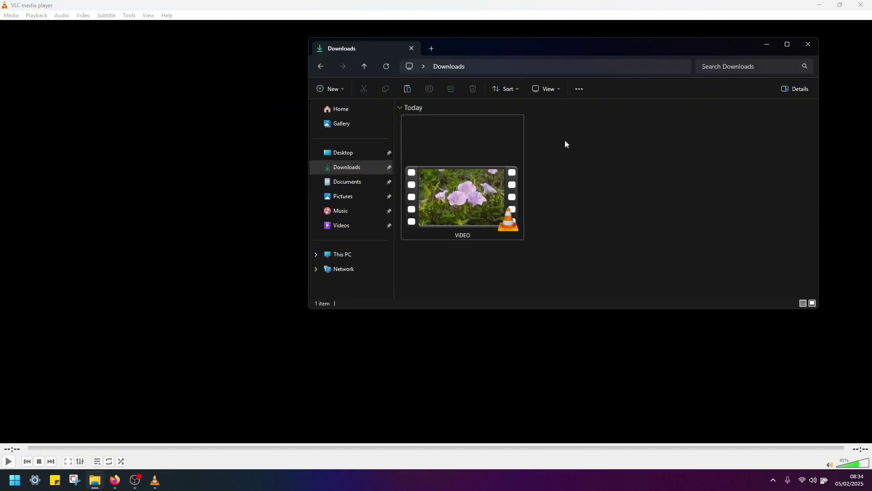
Run the conversion in VLC, then recheck Downloads for VIDEO_CROPPED beside VIDEO.
left_click(251, 208)
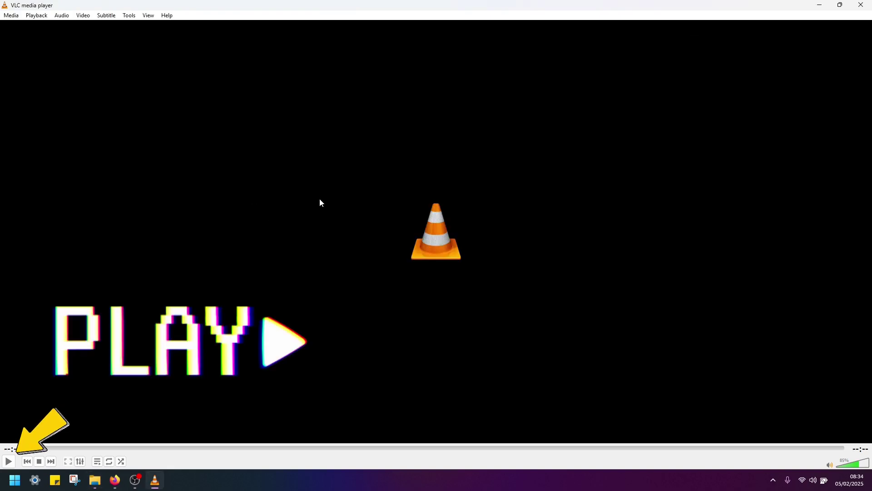
key("space")
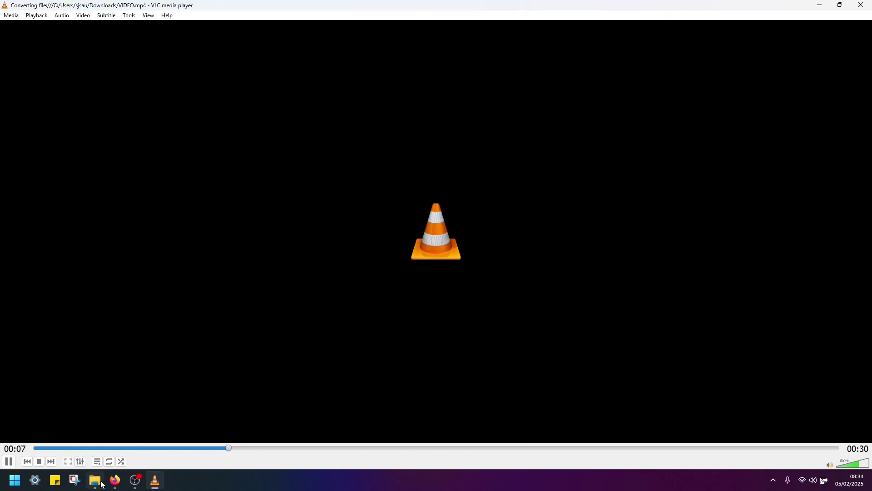
left_click(94, 480)
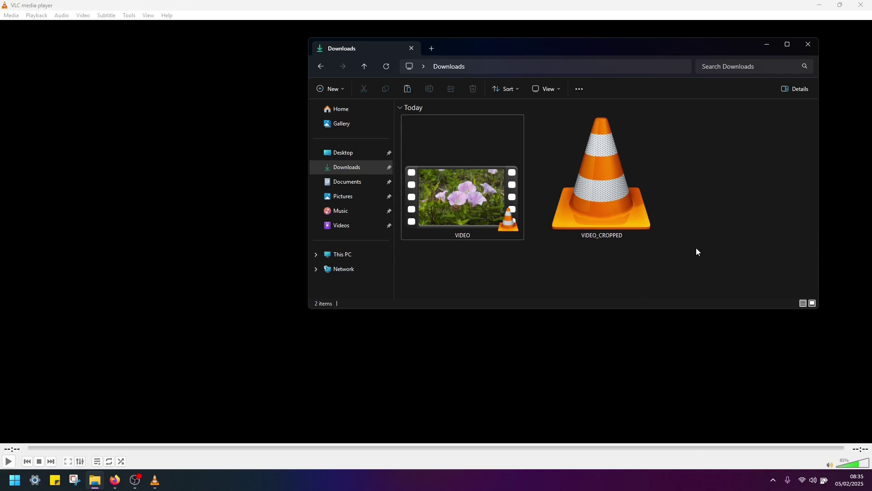
Refresh the Downloads folder and open the original VIDEO file in Media Player.
right_click(705, 232)
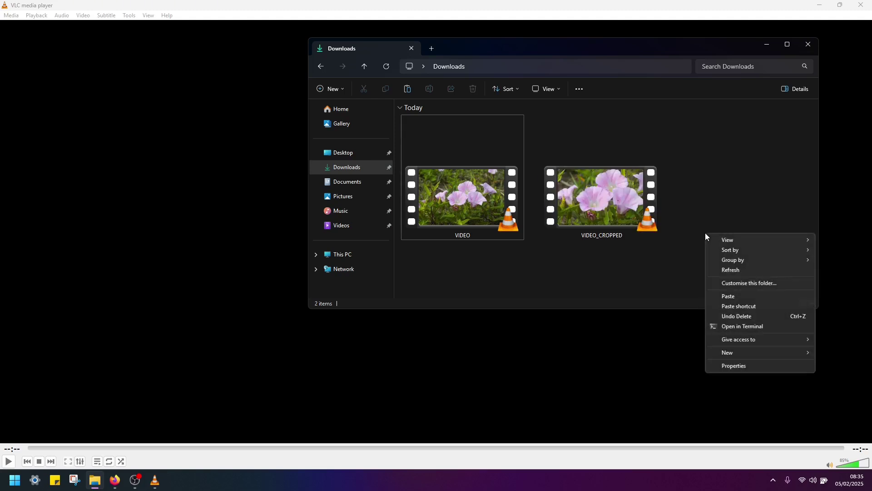
left_click(728, 271)
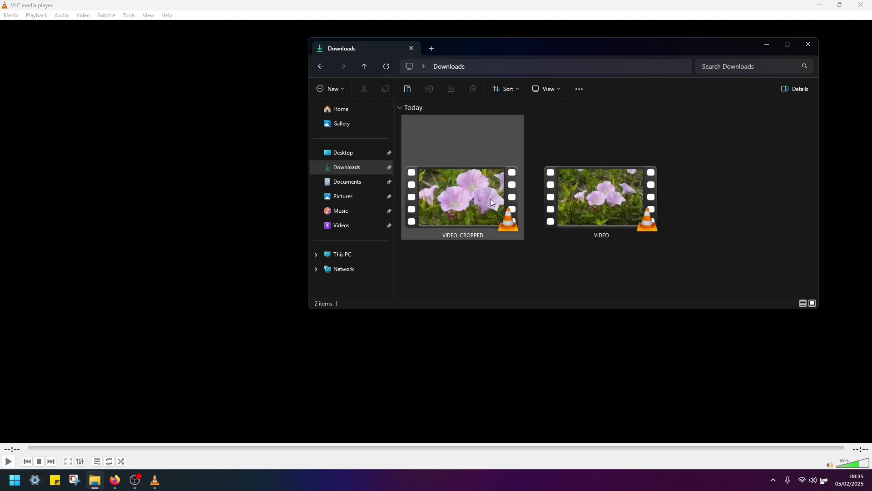
right_click(577, 189)
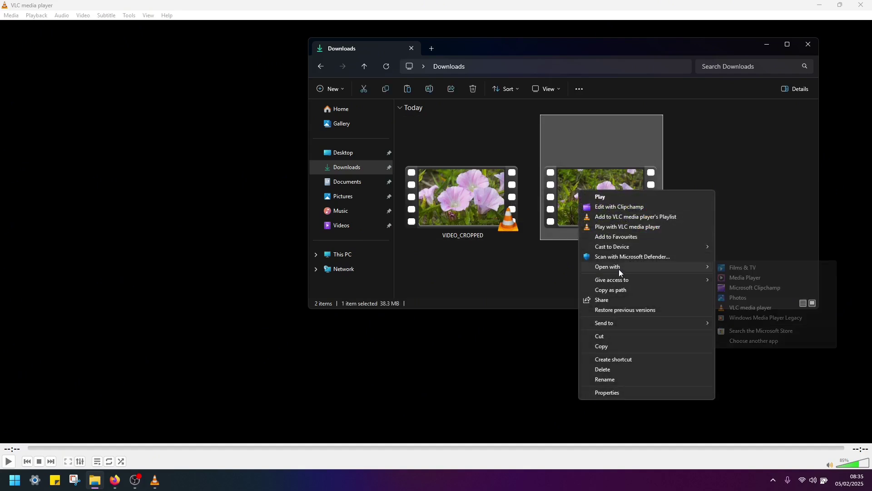
left_click(744, 278)
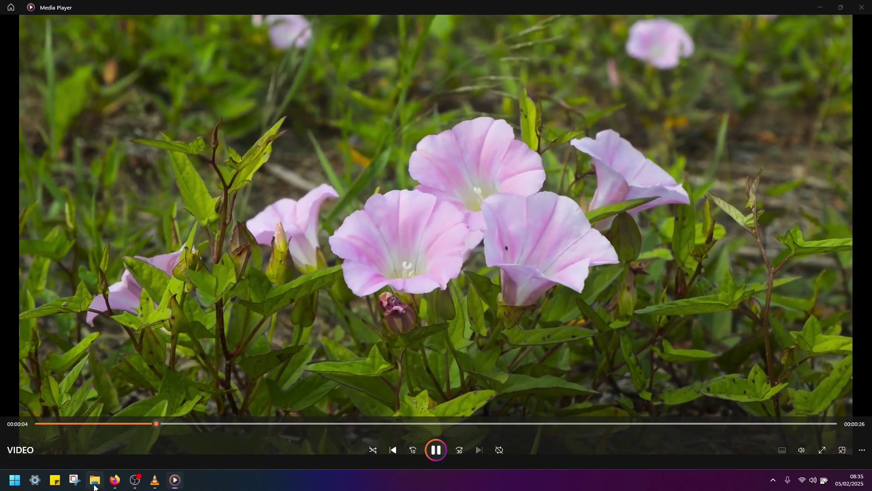
Open VIDEO_CROPPED from Downloads in Media Player and dismiss the unsupported audio notice.
key("alt+Tab")
left_click(469, 192)
right_click(471, 193)
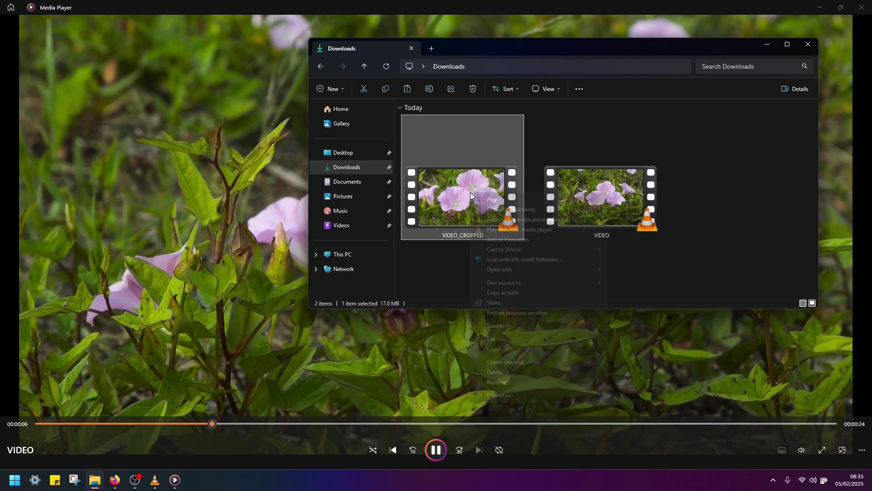
mouse_move(500, 269)
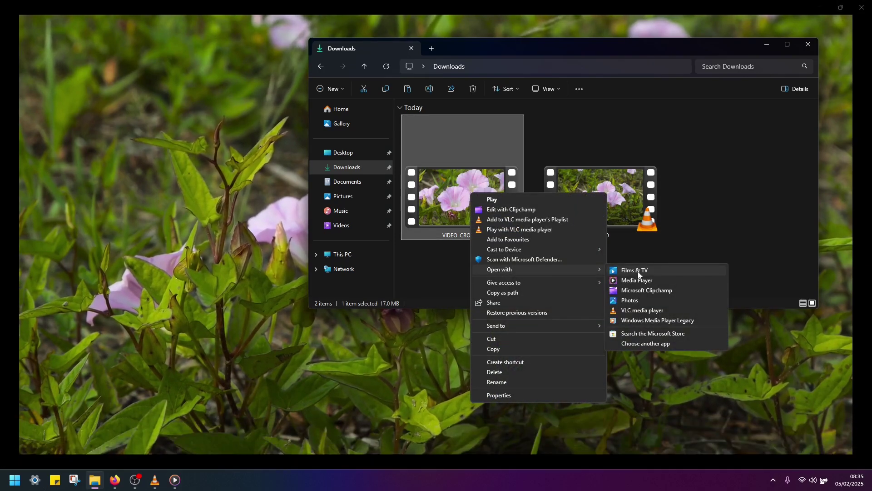
left_click(638, 280)
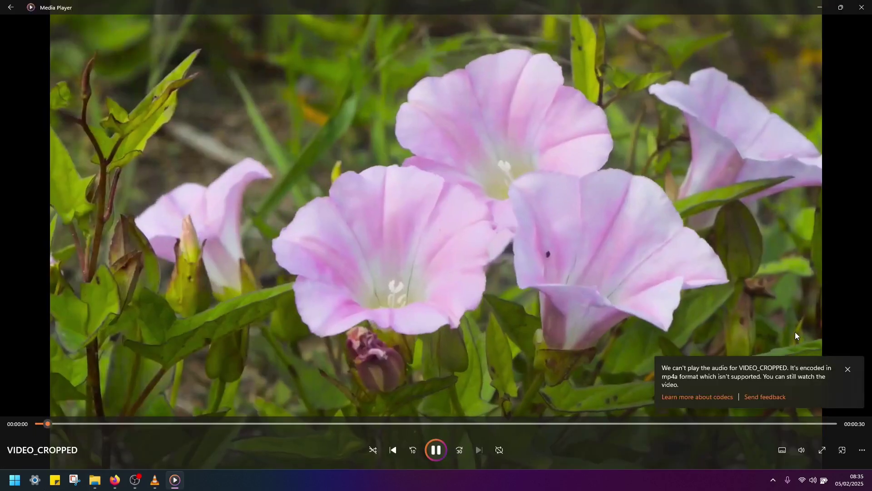
left_click(847, 369)
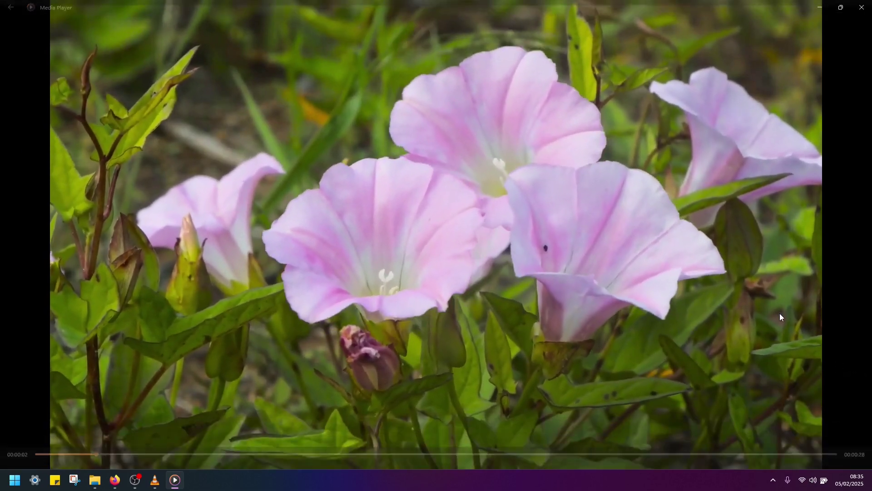